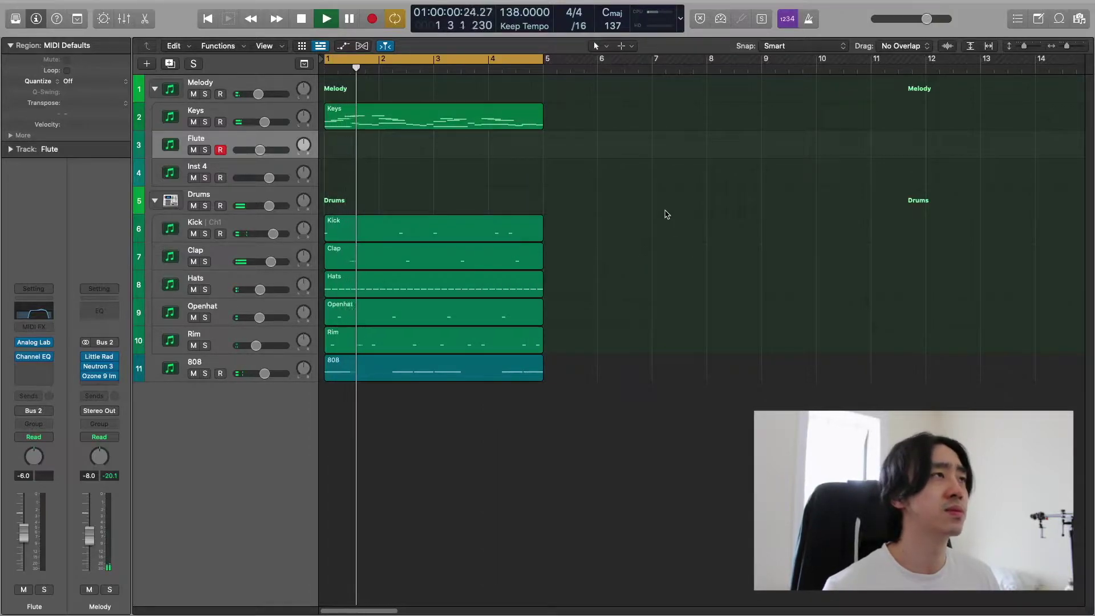
Loop the Keys and drum regions so they repeat out to bar 14.
key(space)
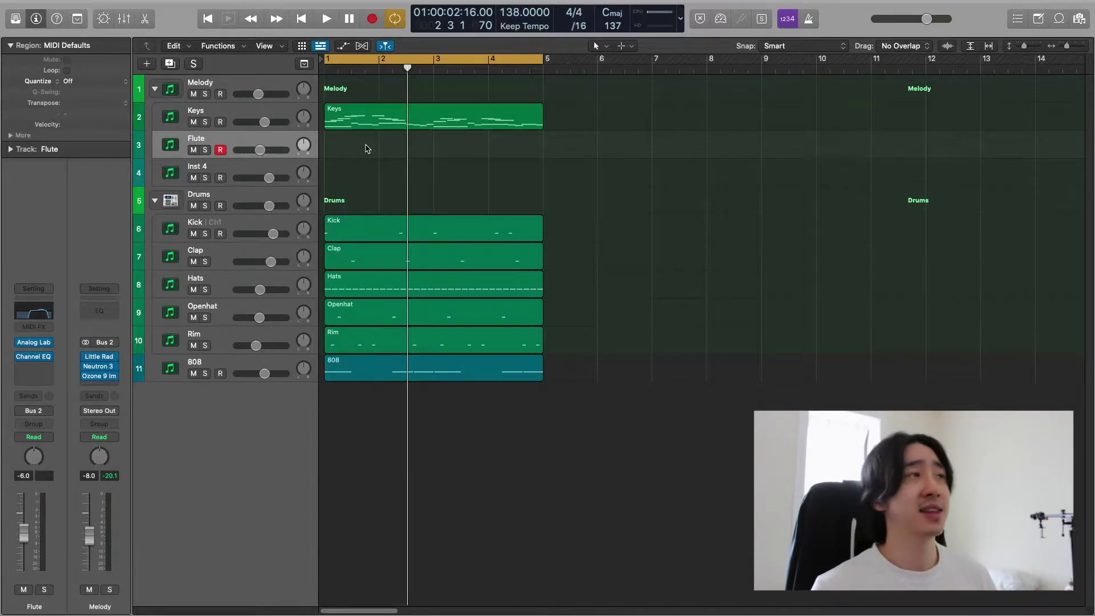
drag(602, 409, 453, 118)
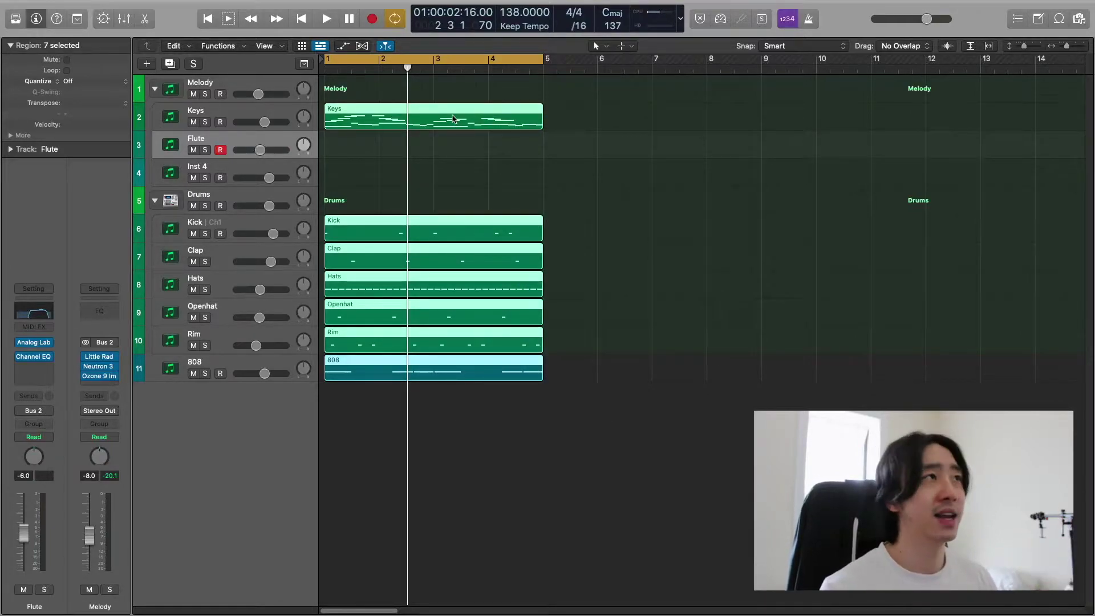
key(l)
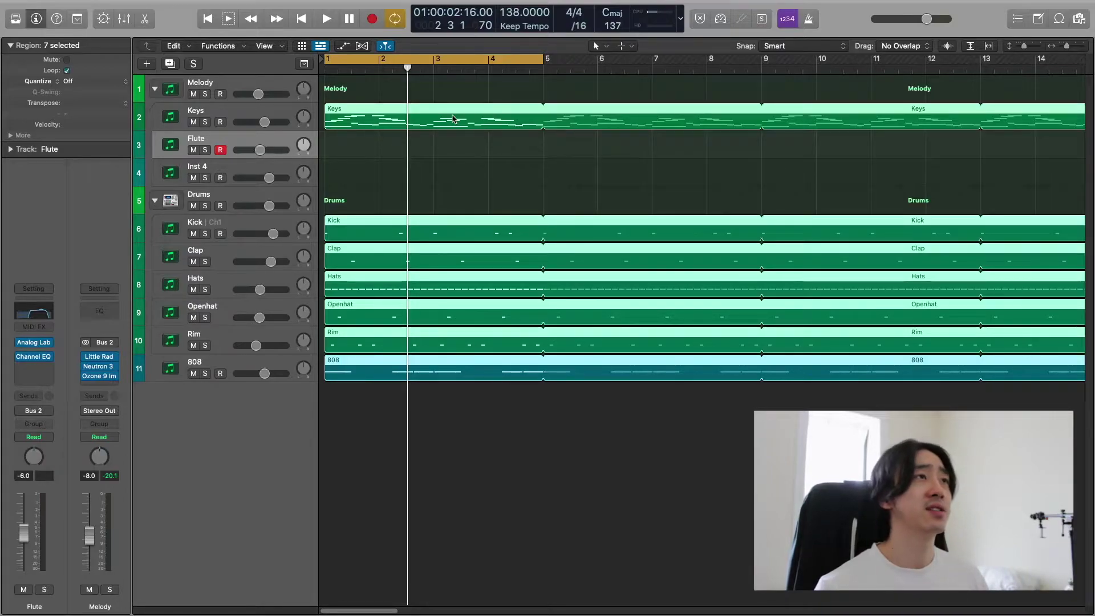
click(552, 166)
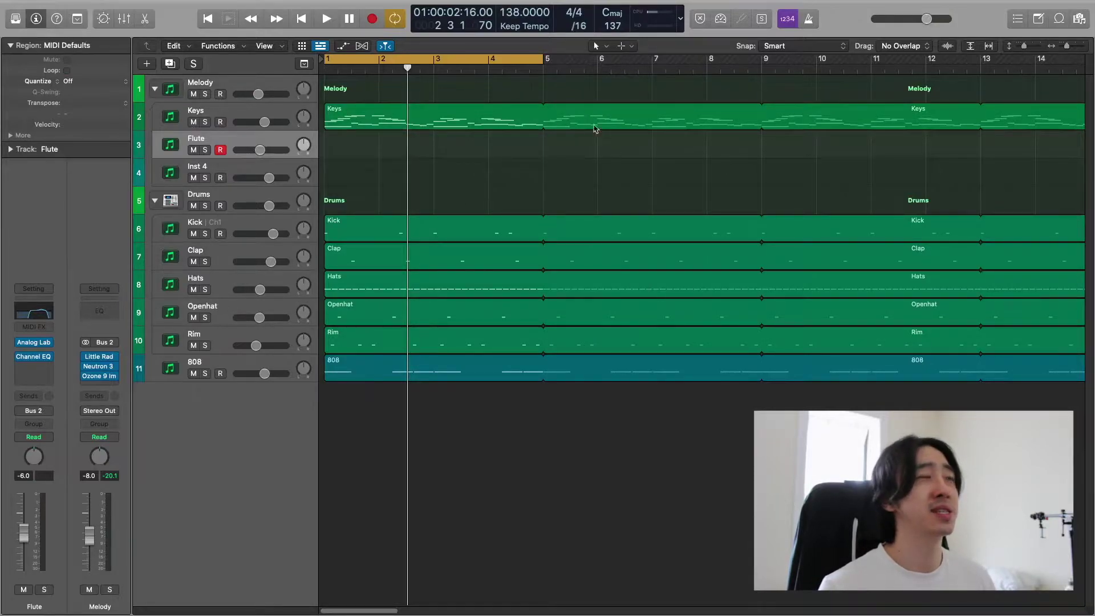
Create an empty MIDI region on the Flute track spanning bars 5 to 9.
right_click(560, 157)
click(571, 150)
drag(598, 153, 758, 154)
click(624, 176)
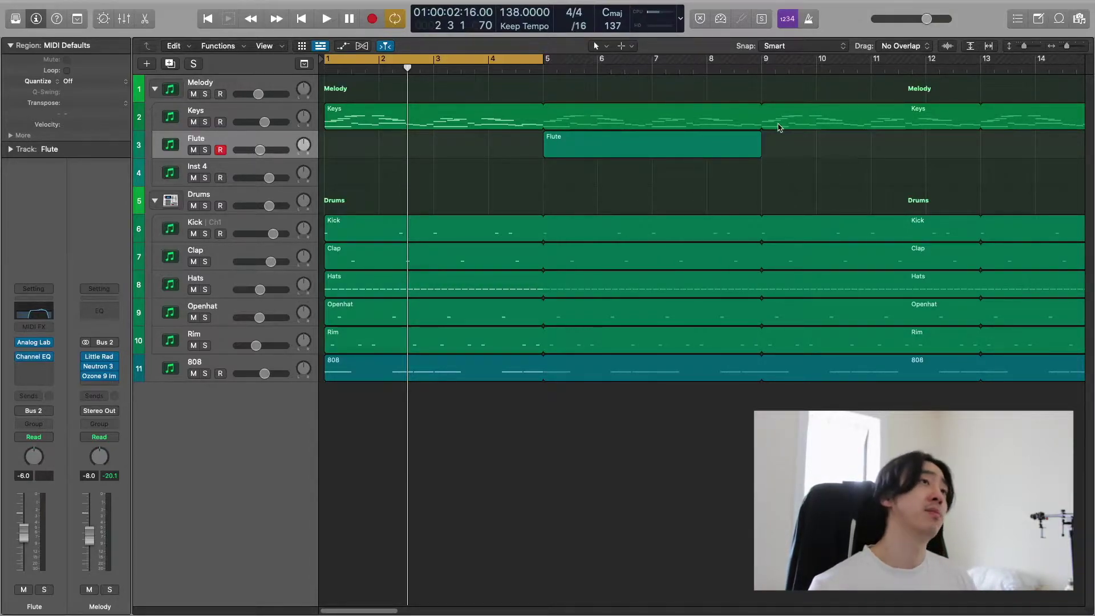
Set the cycle range to the Flute region, then select the Keys and Flute regions together.
key(super+u)
click(699, 151)
key(super+u)
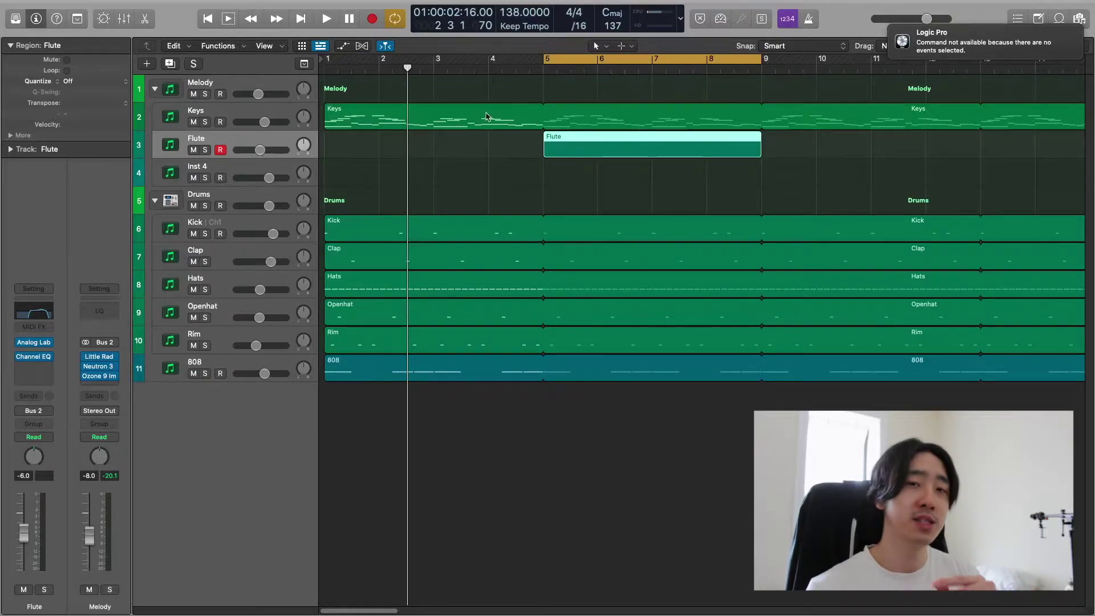
click(425, 120)
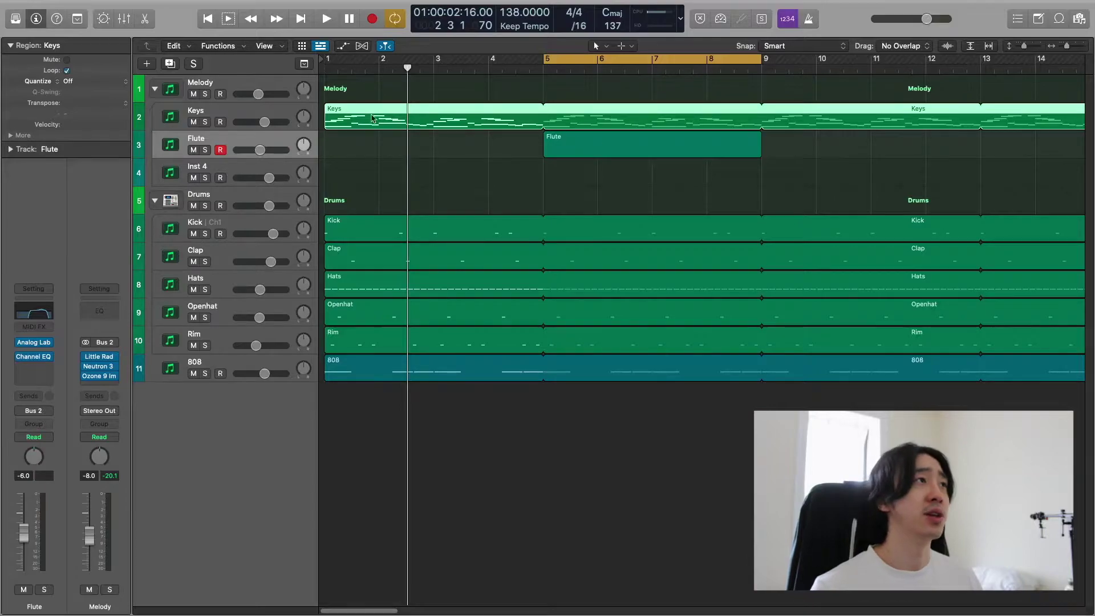
shift+click(622, 151)
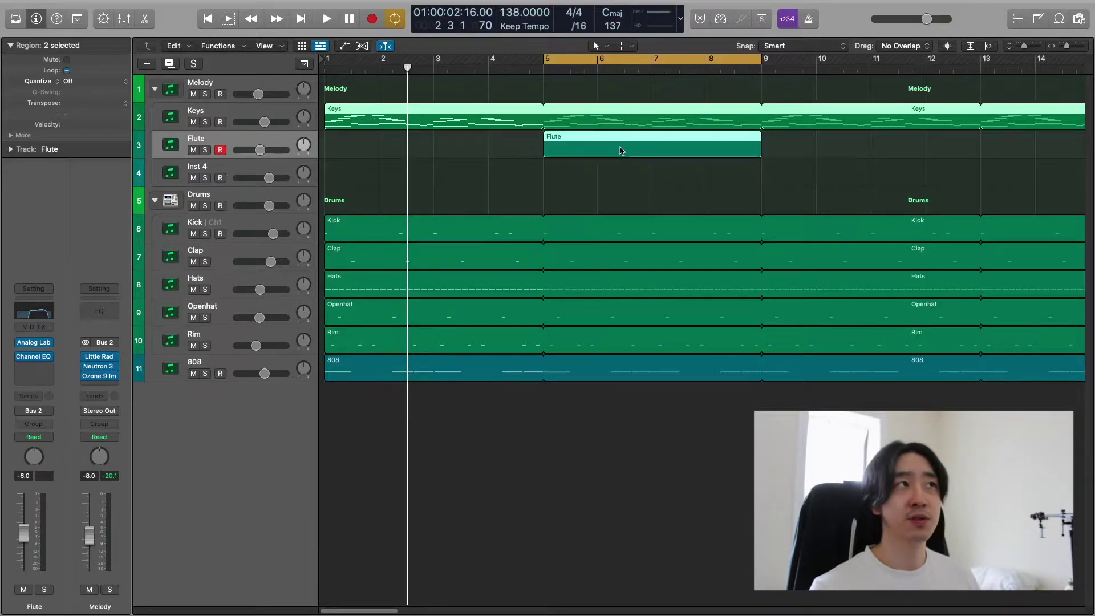
Open Keys and Flute in the Piano Roll and draw flute notes at bars 5, 6, 7 and 8 (C4).
key(e)
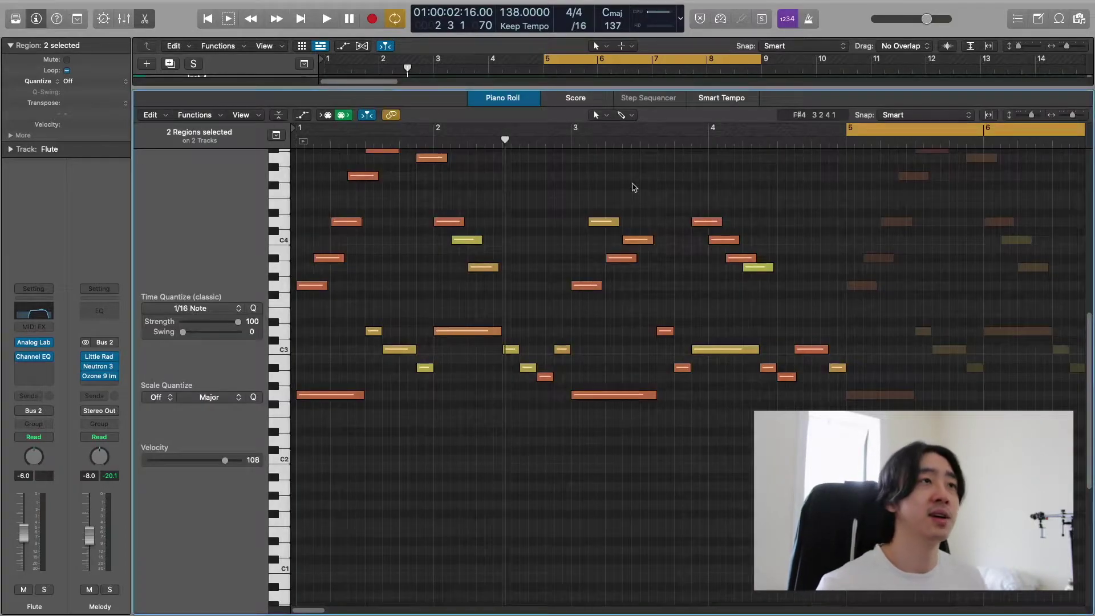
scroll(632, 186, right, 10)
scroll(634, 188, up, 3)
scroll(635, 187, left, 3)
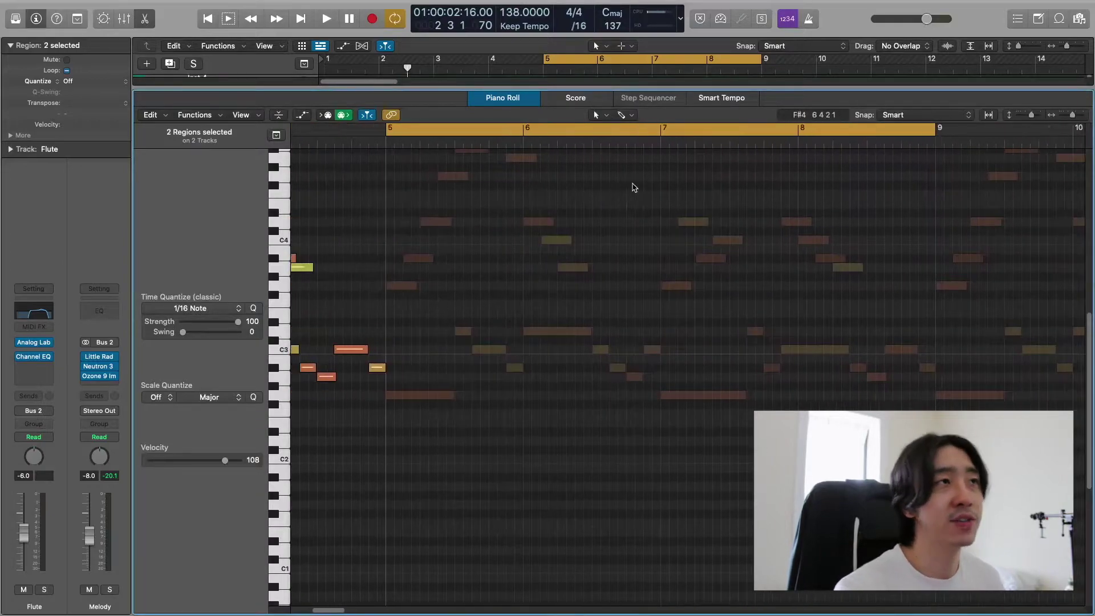
scroll(610, 281, up, 2)
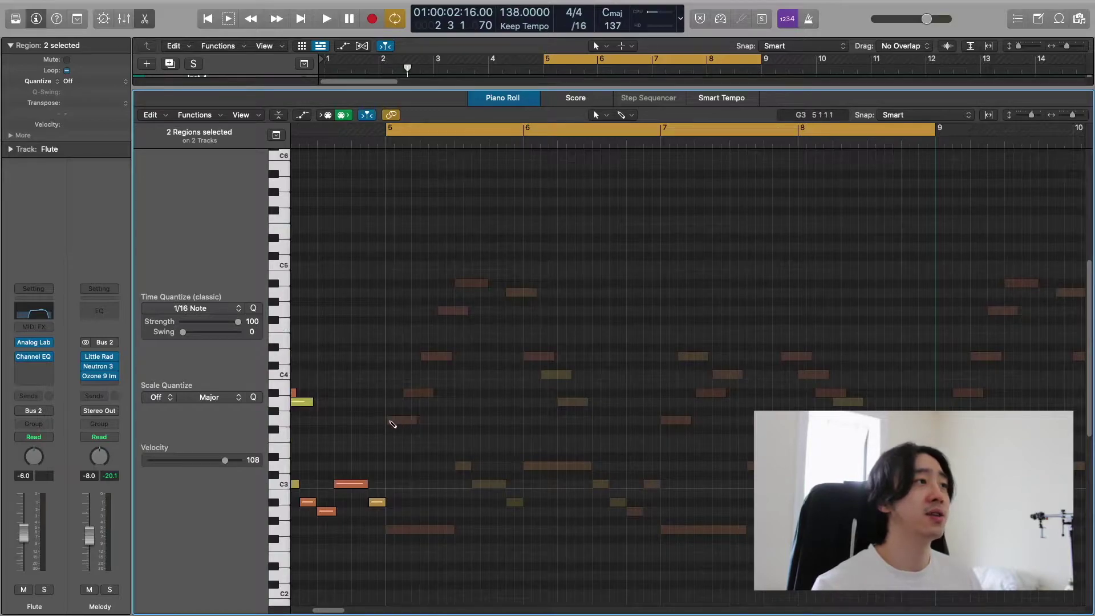
click(395, 421)
click(535, 358)
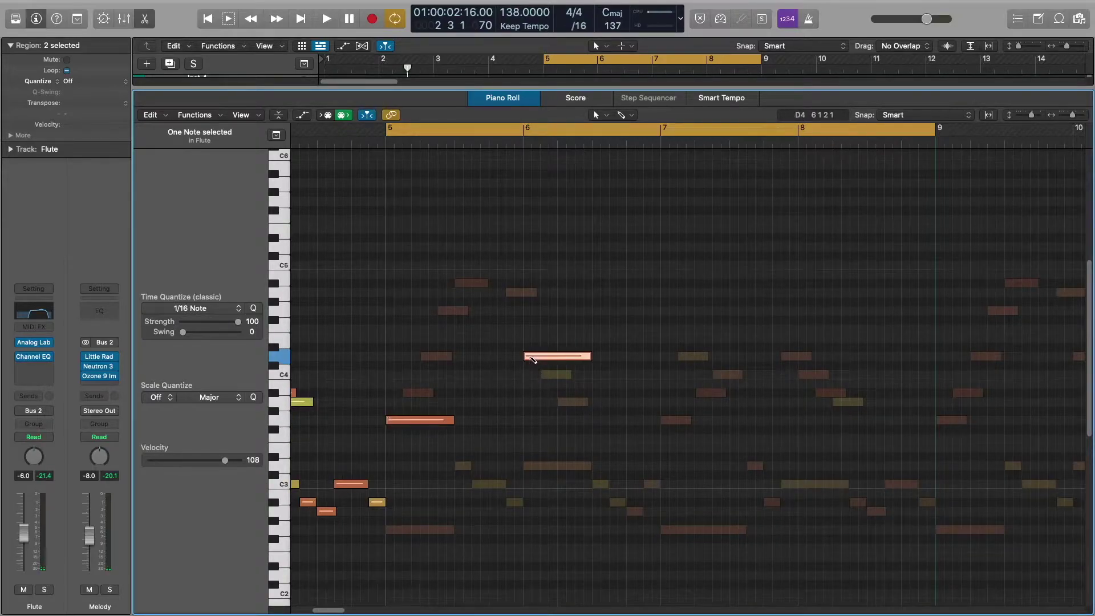
click(674, 421)
drag(690, 423, 682, 423)
click(806, 376)
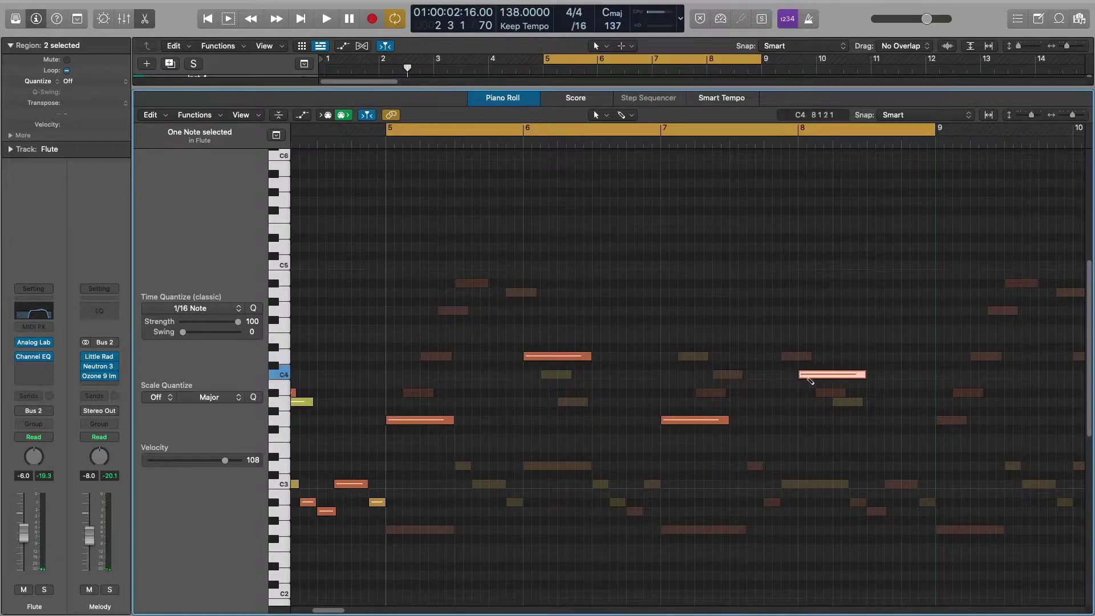
Shorten the bar 5 note and add a short D4 after it, checking by playback.
key(space)
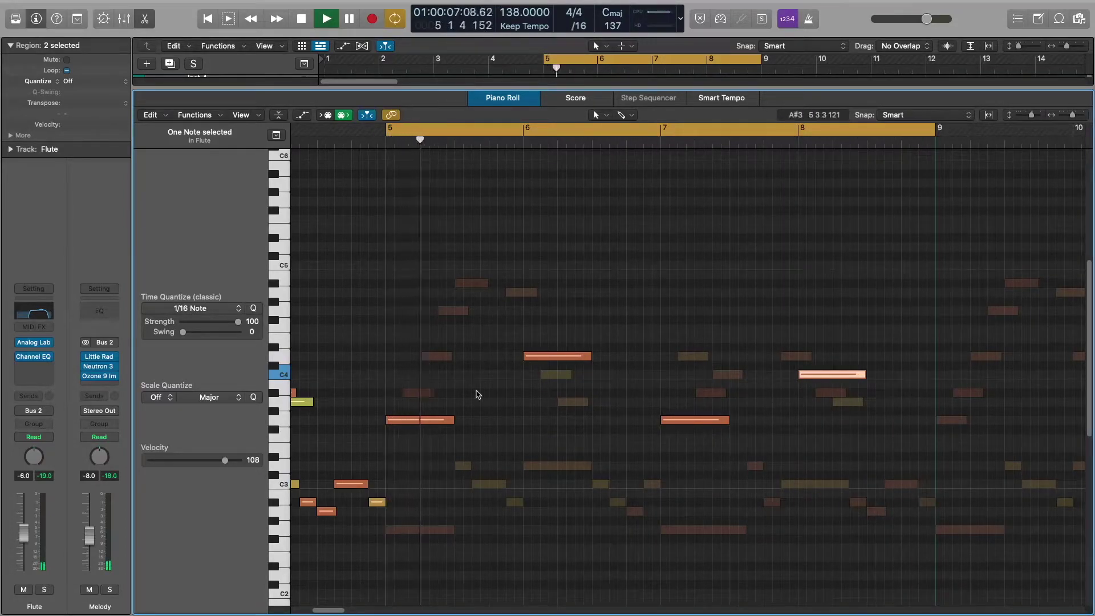
key(space)
drag(453, 418, 418, 420)
click(427, 358)
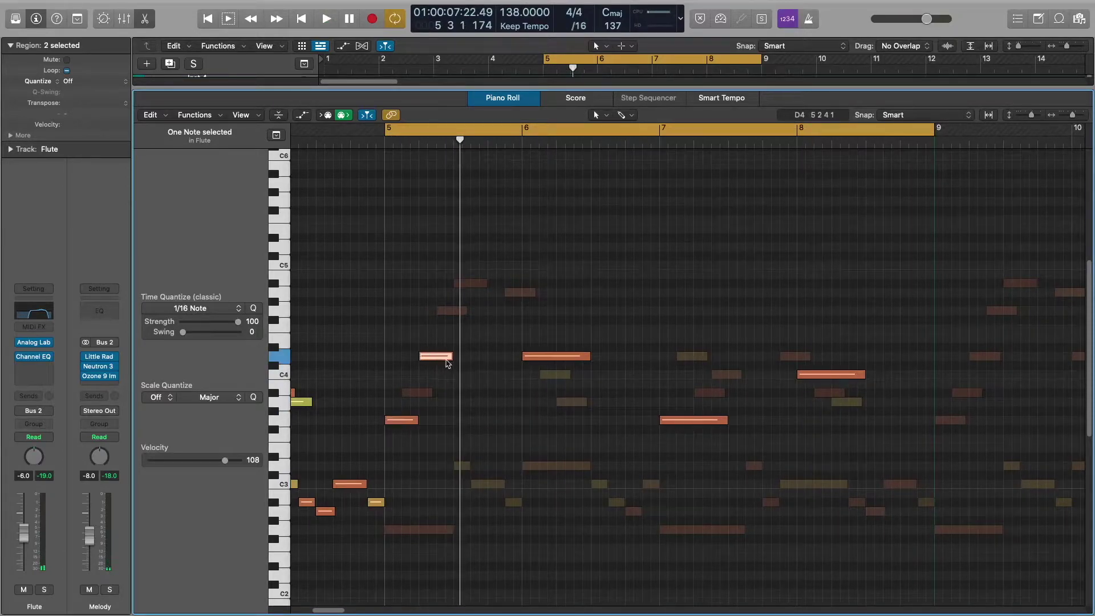
key(space)
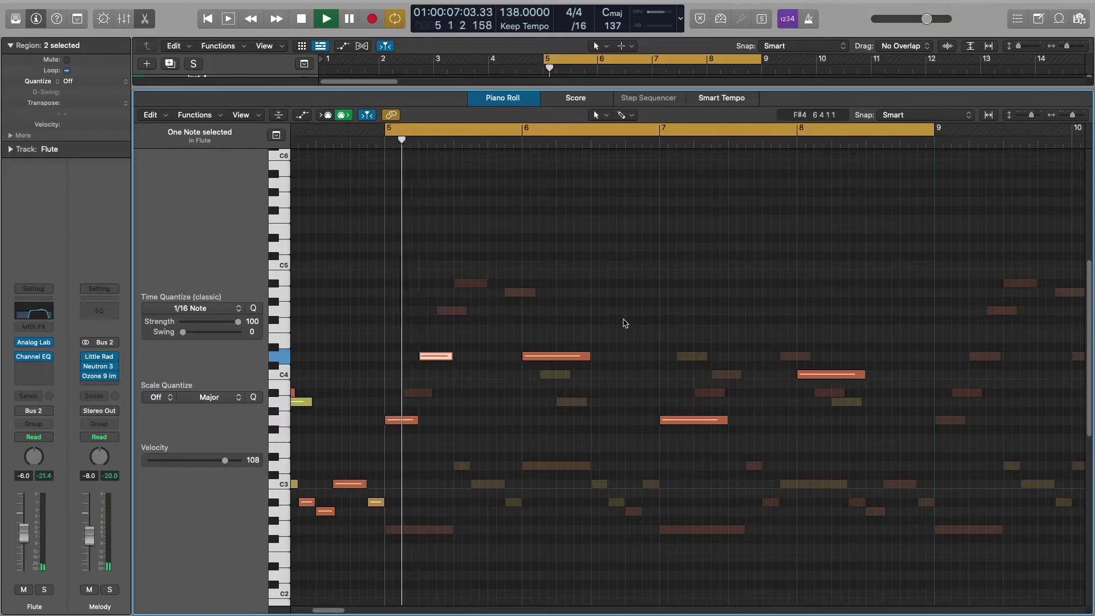
key(space)
Add a high note after the D4, lower it to G4, then drop all five flute notes an octave.
click(458, 285)
key(space)
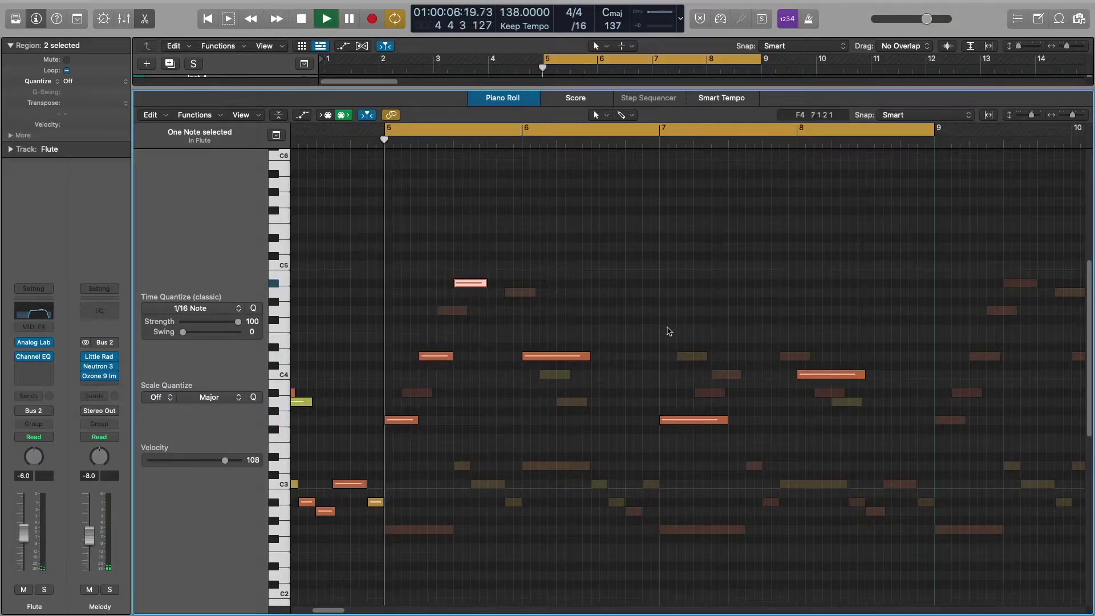
key(space)
mouse_move(468, 292)
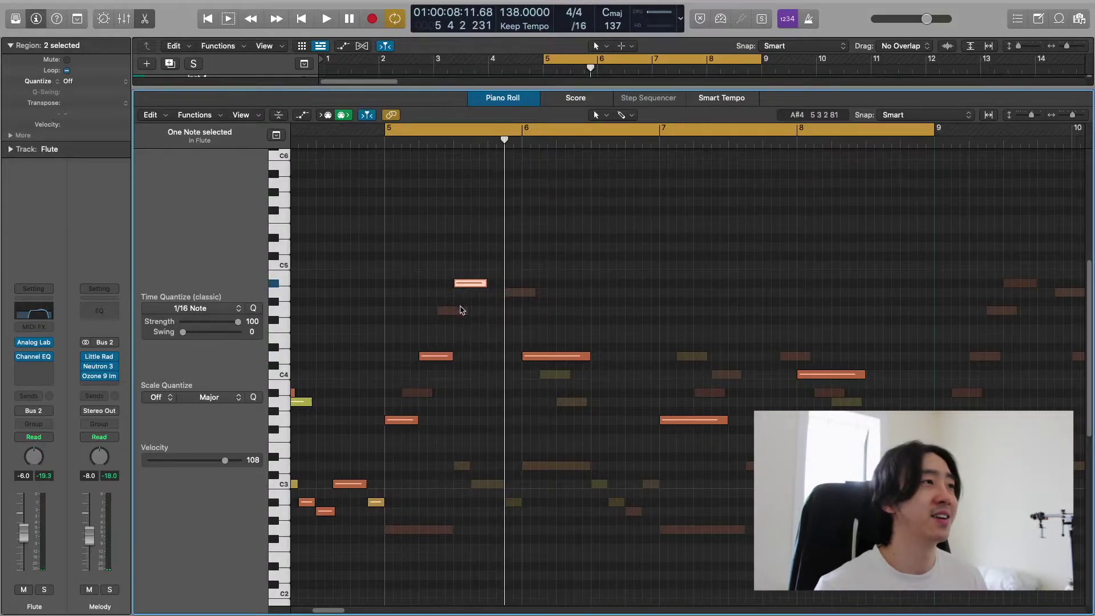
drag(470, 285, 453, 313)
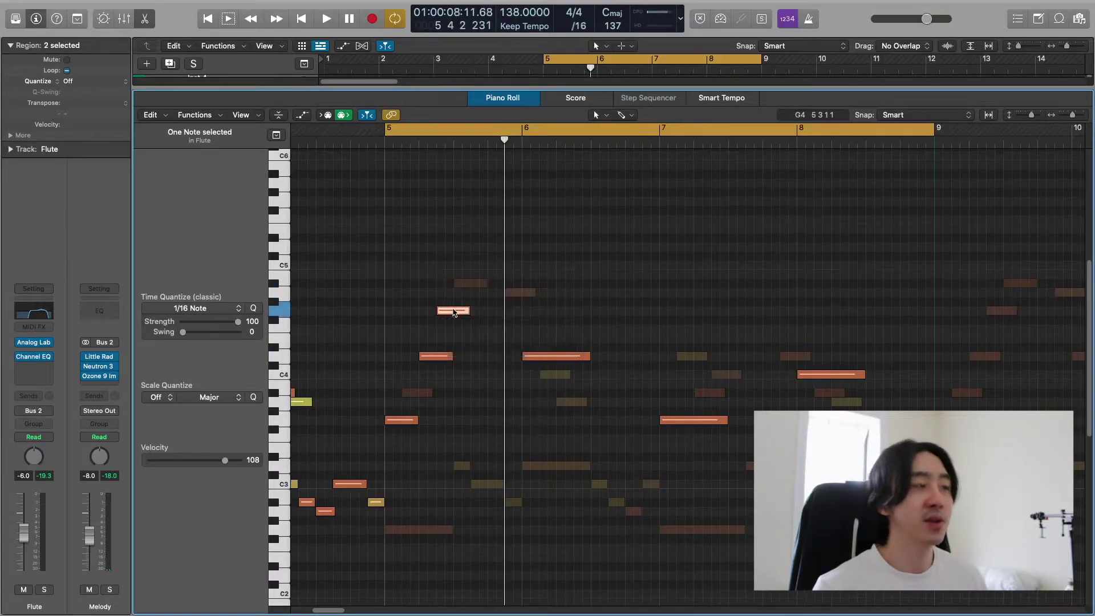
click(503, 365)
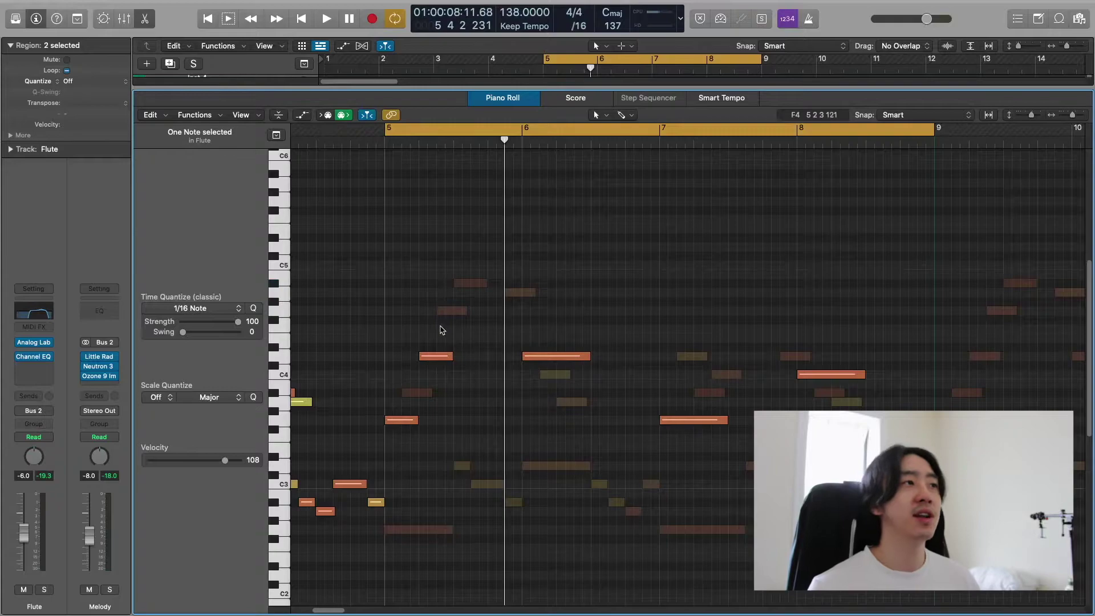
drag(406, 326, 843, 468)
key(alt+shift+Down)
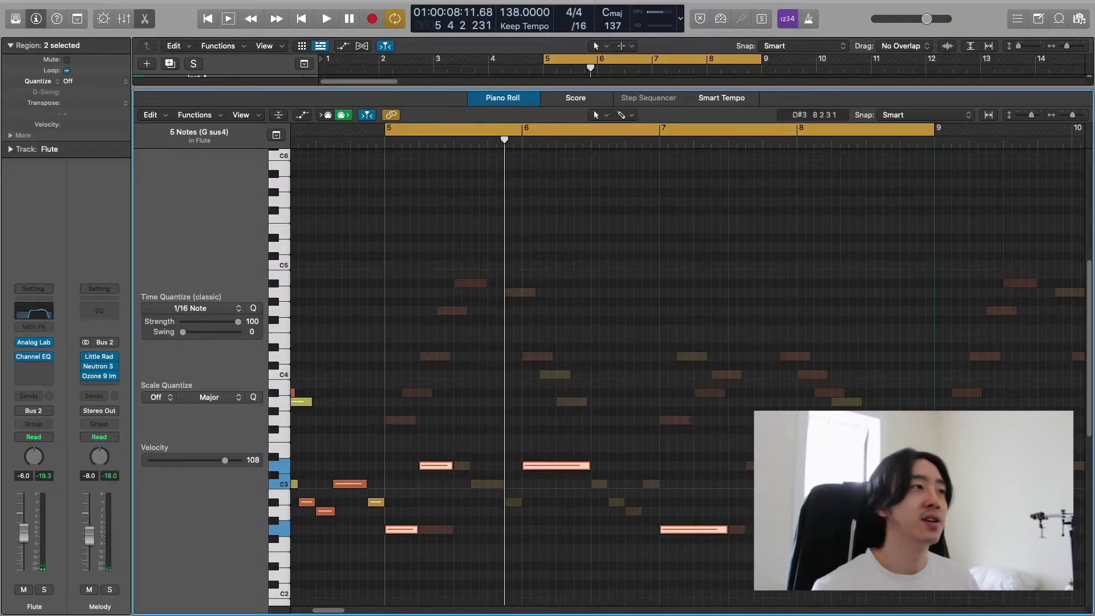
Play the lowered melody, then move the five flute notes back up an octave.
key(space)
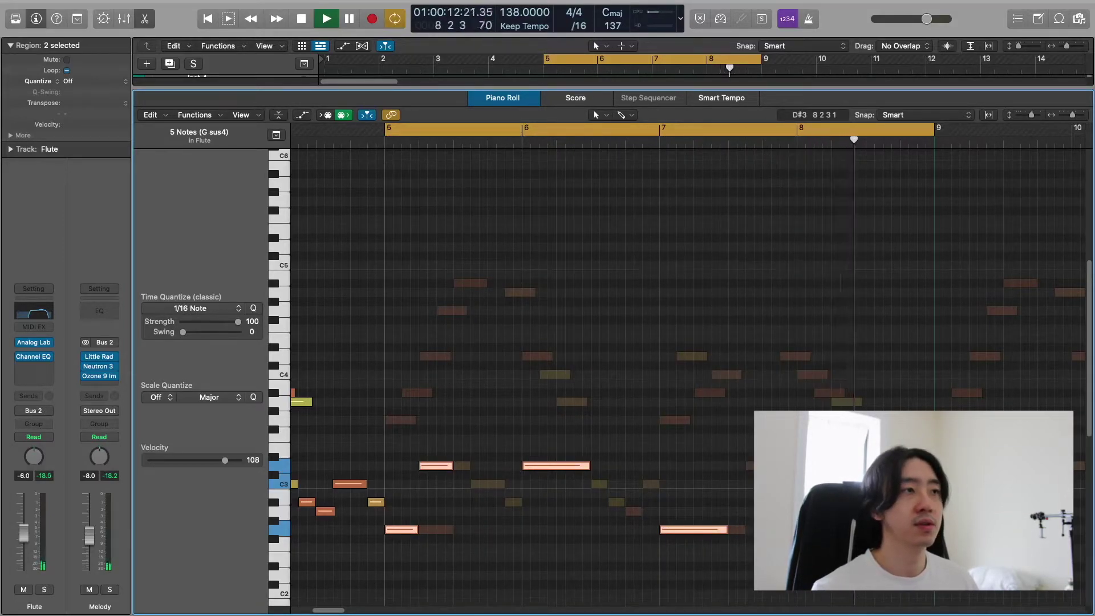
key(space)
key(alt+shift+Up)
key(super+shift+a)
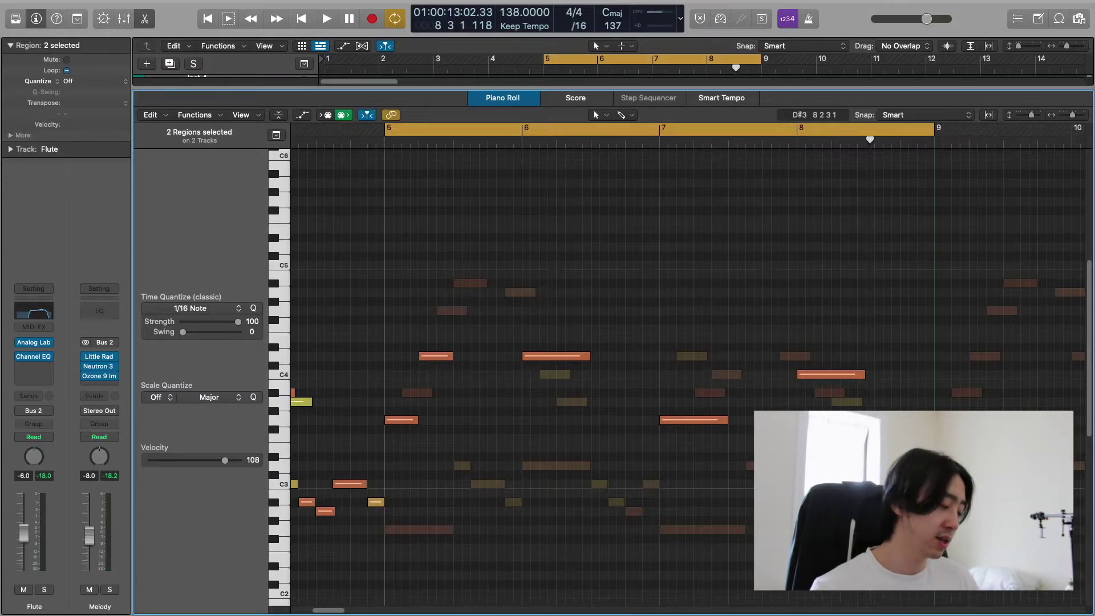
Check the notes with select-all in both regions, then reselect only the flute melody notes.
key(super+a)
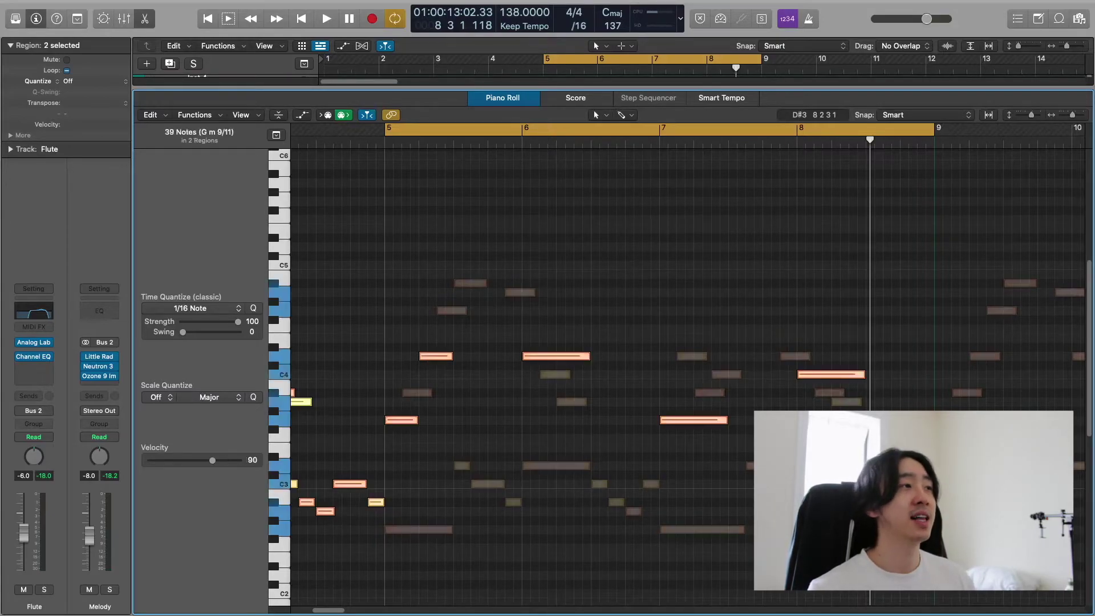
key(super+shift+a)
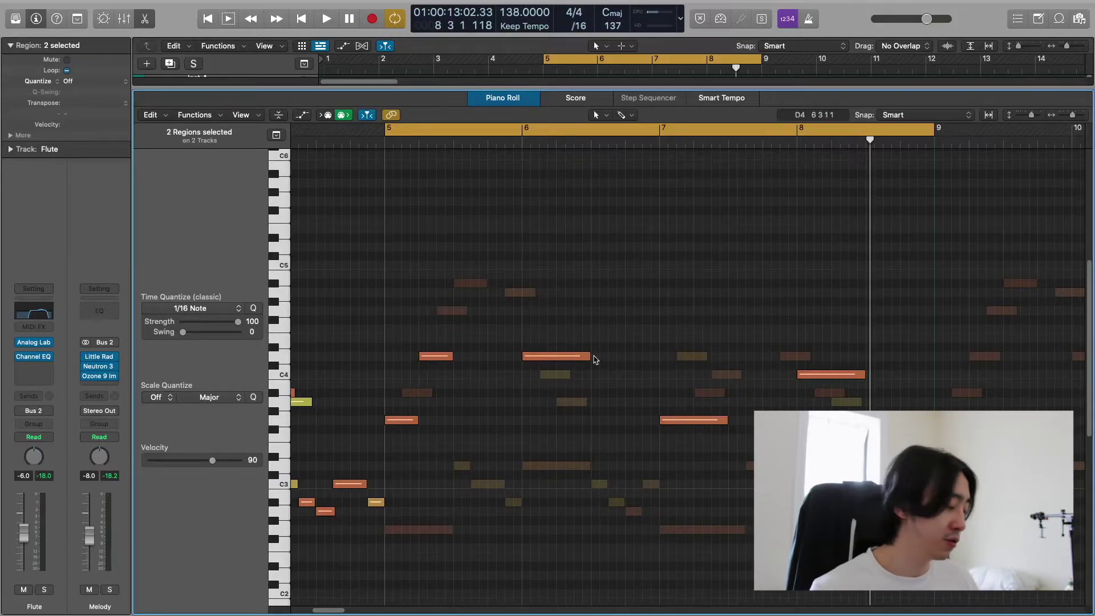
key(super+a)
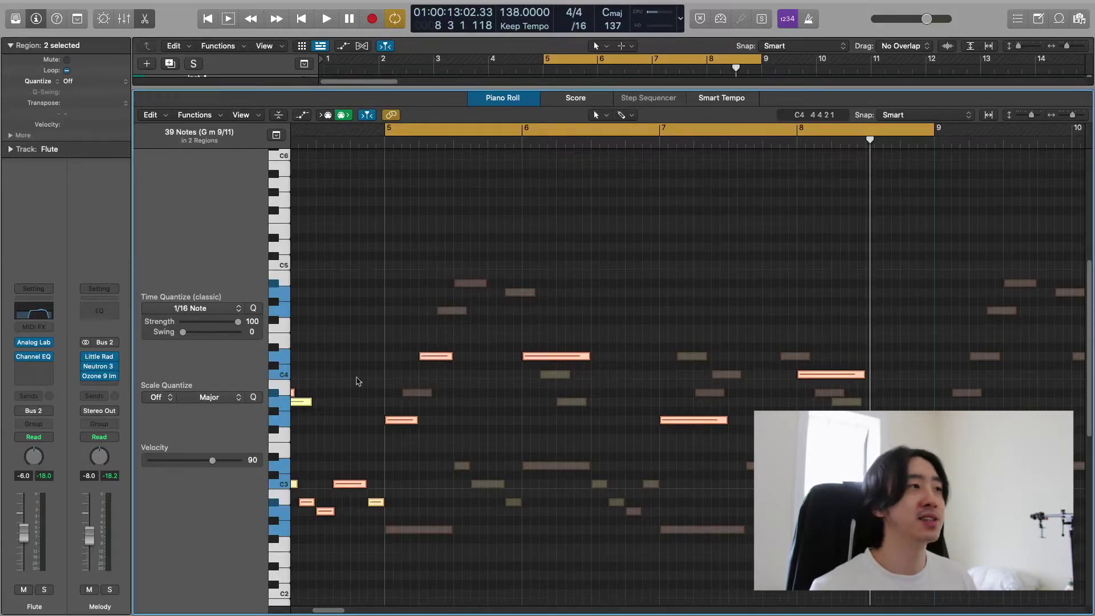
click(511, 347)
drag(406, 288, 801, 542)
scroll(423, 249, down, 3)
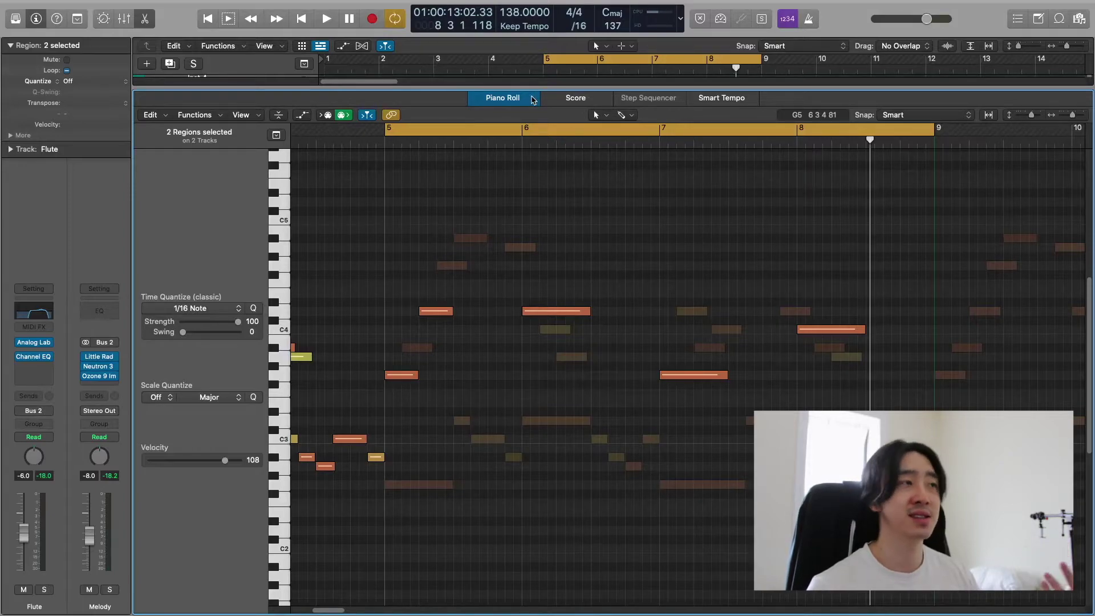
Close the Piano Roll and move the Flute region to bars 1–5.
click(532, 100)
click(760, 174)
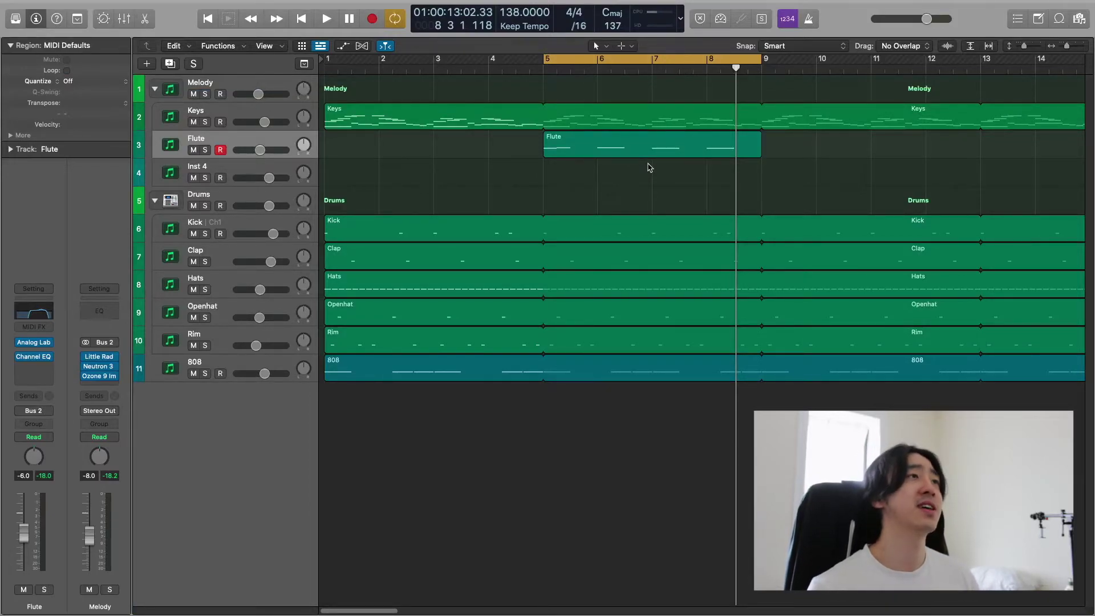
drag(655, 154, 436, 155)
Delete all looped regions after bar 5 and set the cycle to the Keys region's bars 1–5.
drag(729, 469, 586, 103)
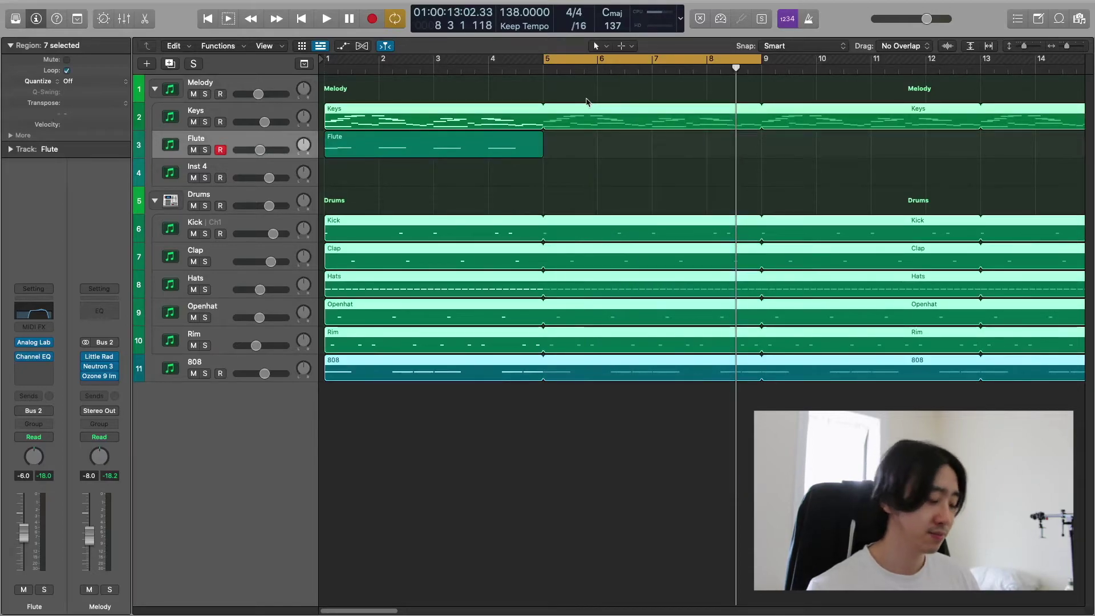
key(Delete)
click(432, 129)
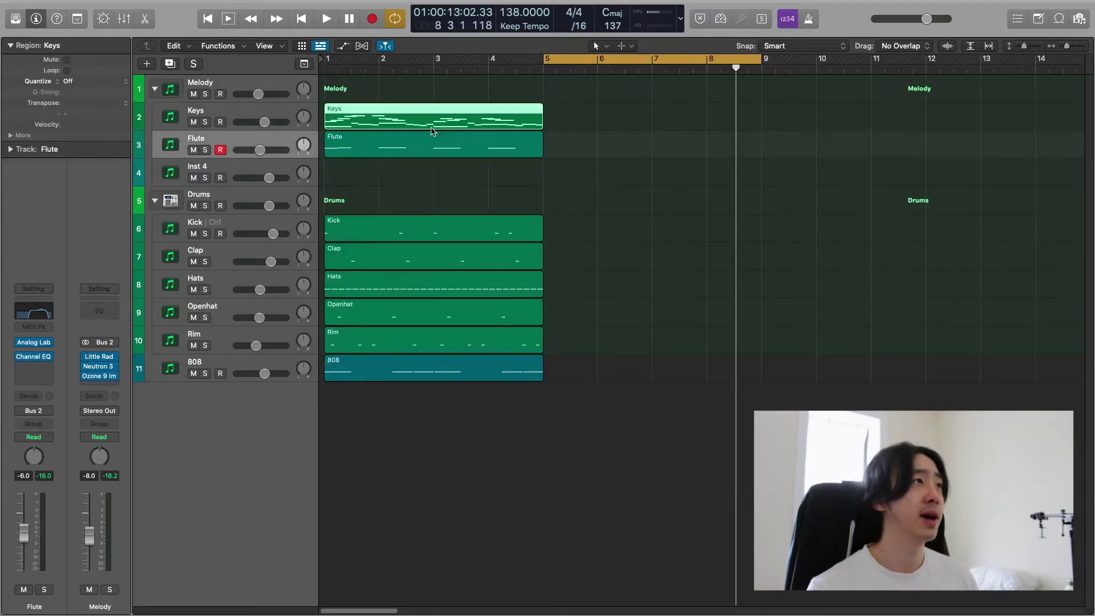
key(super+u)
click(549, 158)
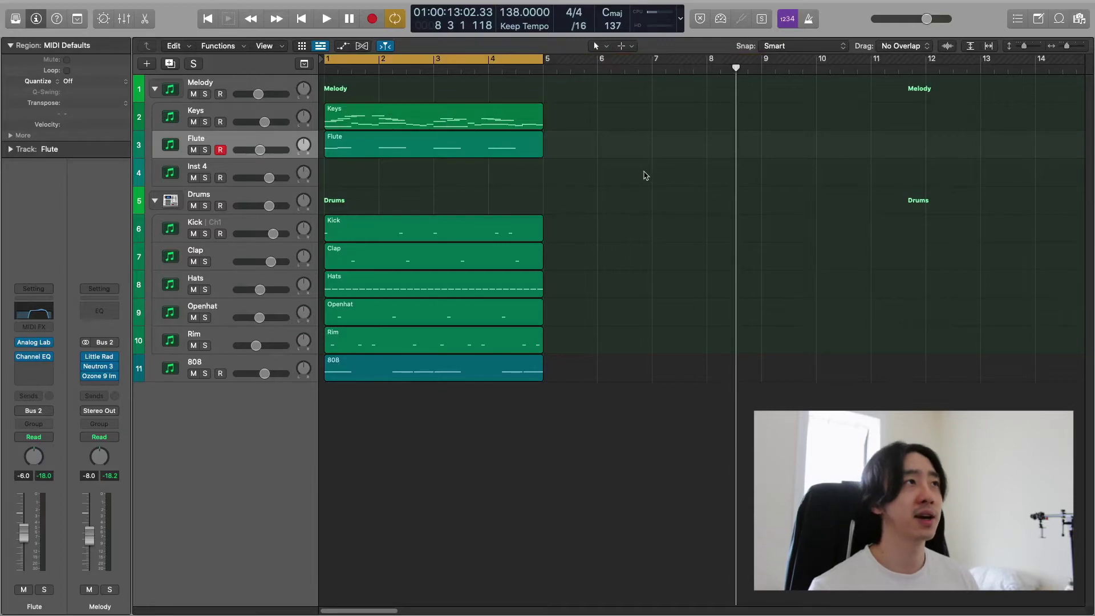